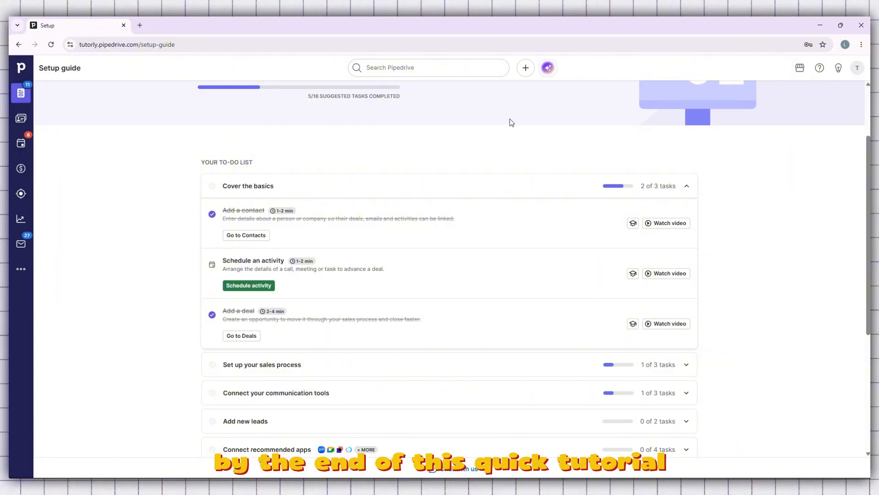
{"action": "scroll", "coordinate": [510, 119], "scroll_direction": "down", "scroll_amount": 2}
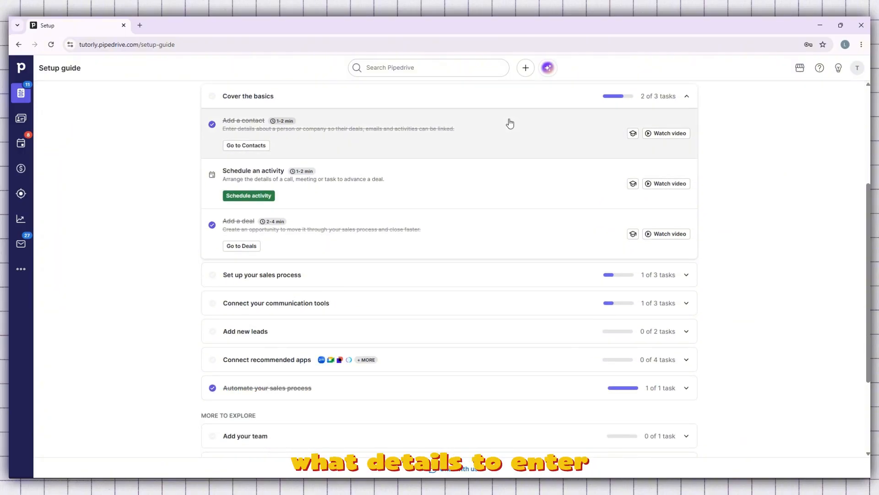
{"action": "scroll", "coordinate": [510, 124], "scroll_direction": "down", "scroll_amount": 3}
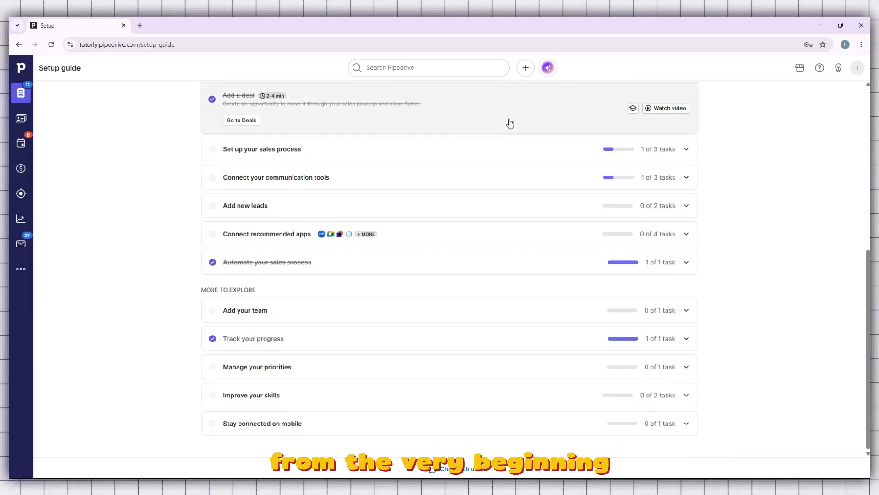
{"action": "scroll", "coordinate": [509, 123], "scroll_direction": "up", "scroll_amount": 4}
{"action": "scroll", "coordinate": [509, 123], "scroll_direction": "up", "scroll_amount": 3}
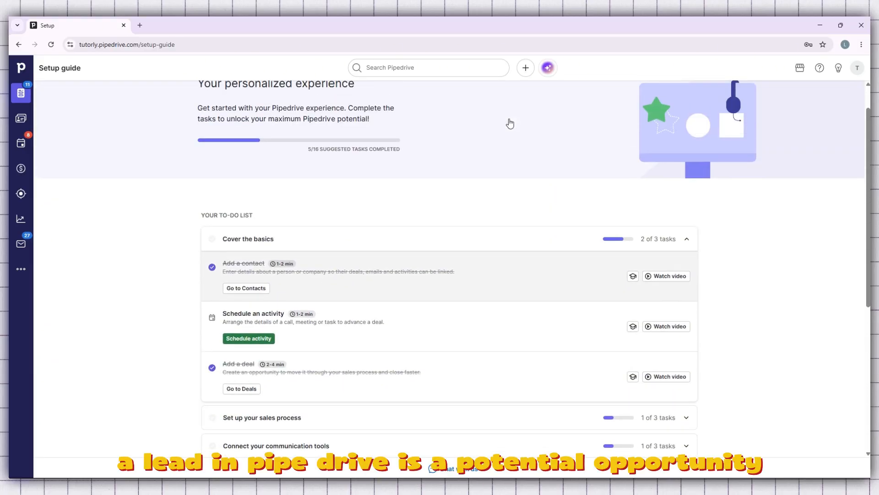
{"action": "left_click", "coordinate": [473, 65]}
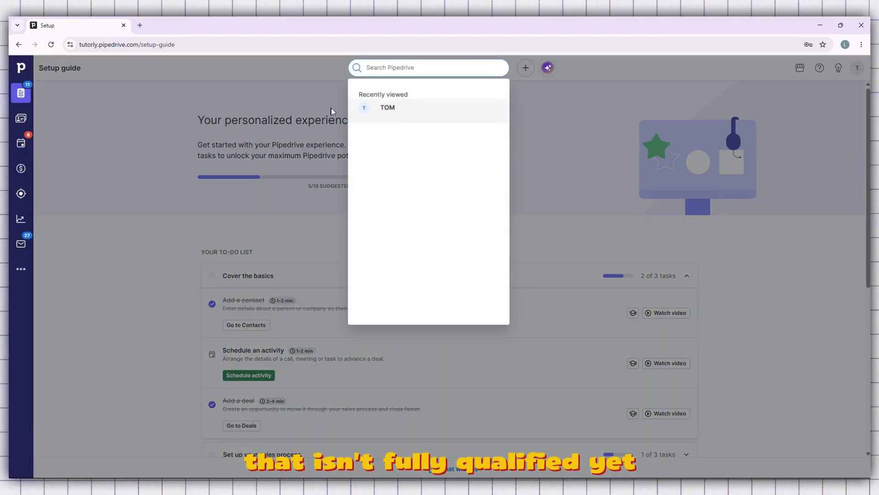
{"action": "left_click", "coordinate": [169, 136]}
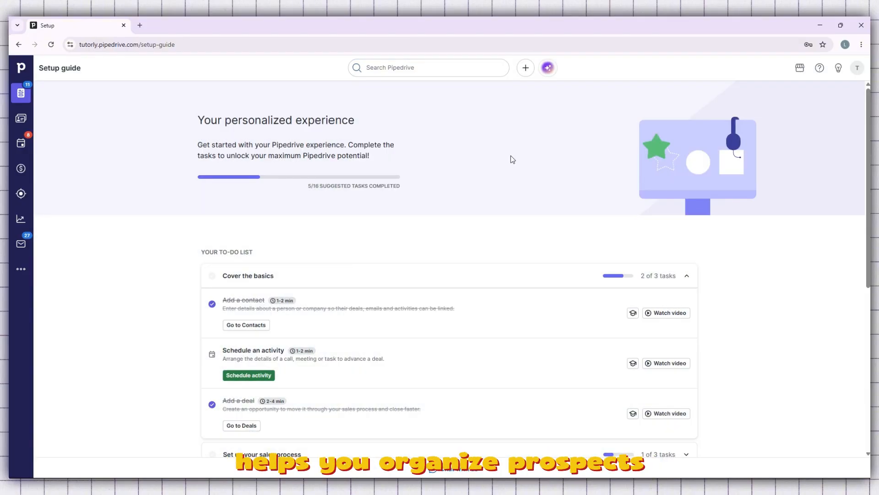
{"action": "left_click", "coordinate": [799, 69]}
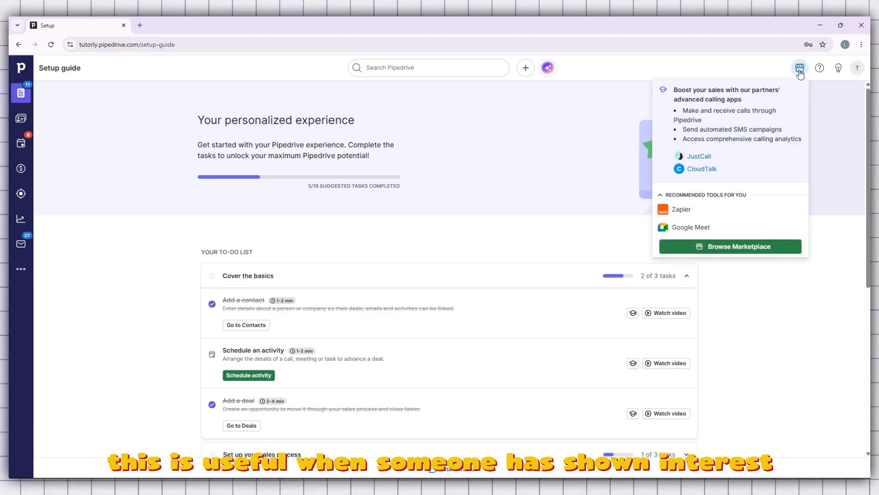
{"action": "left_click", "coordinate": [799, 72]}
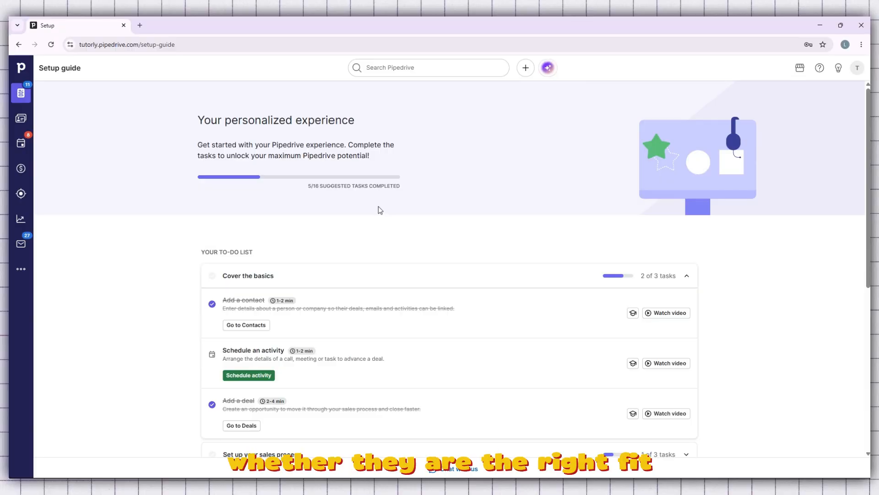
{"action": "scroll", "coordinate": [380, 209], "scroll_direction": "down", "scroll_amount": 1}
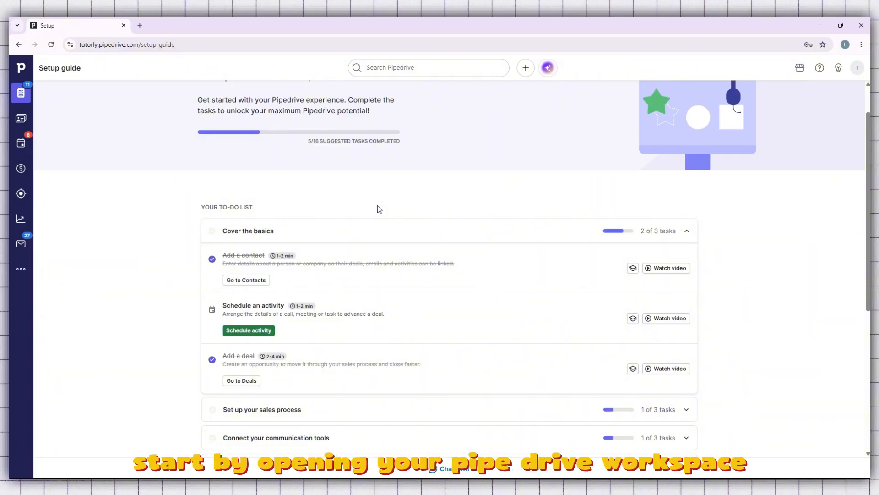
{"action": "scroll", "coordinate": [379, 208], "scroll_direction": "down", "scroll_amount": 1}
{"action": "scroll", "coordinate": [378, 210], "scroll_direction": "up", "scroll_amount": 2}
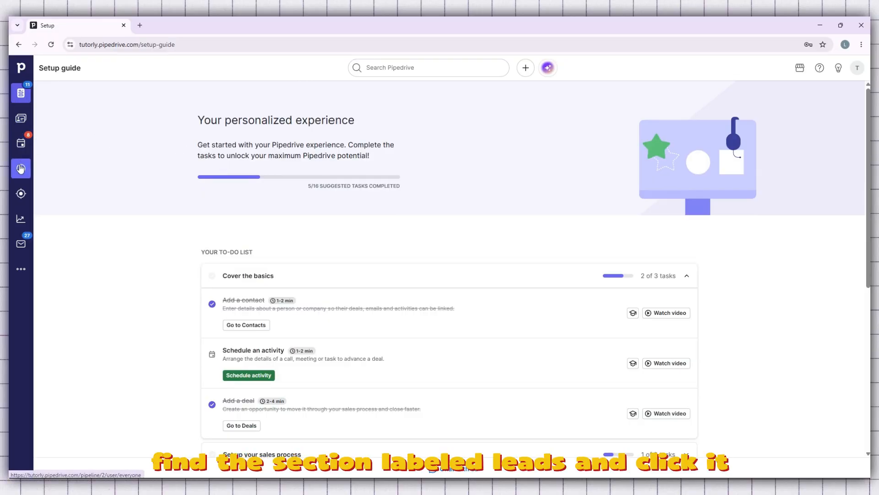
- Go to the Leads Inbox and open the form for adding a new lead
{"action": "left_click", "coordinate": [21, 195]}
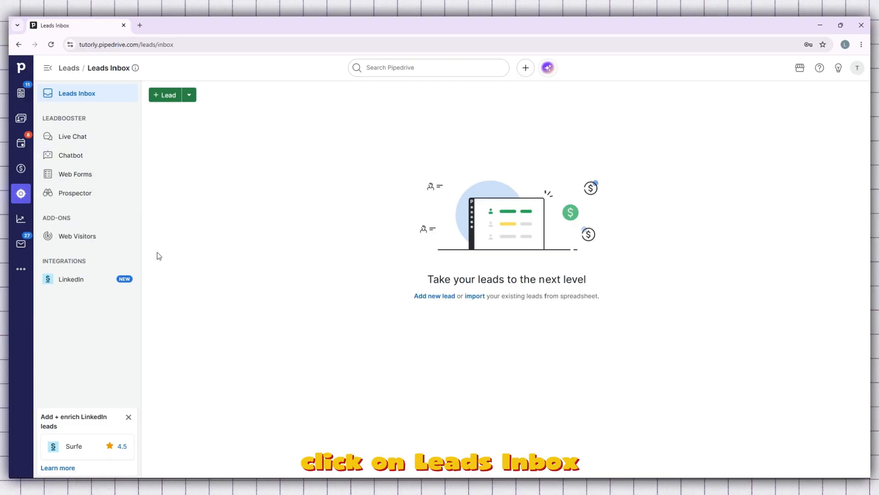
{"action": "left_click", "coordinate": [165, 97]}
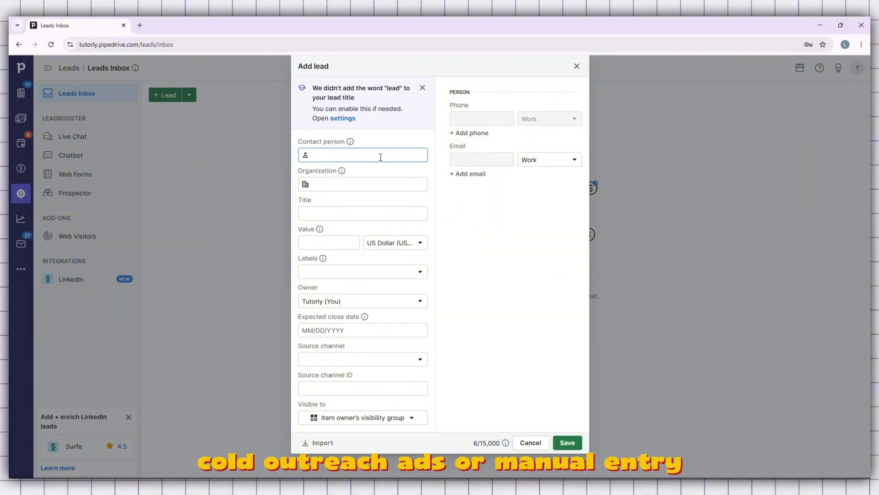
{"action": "left_click", "coordinate": [577, 66]}
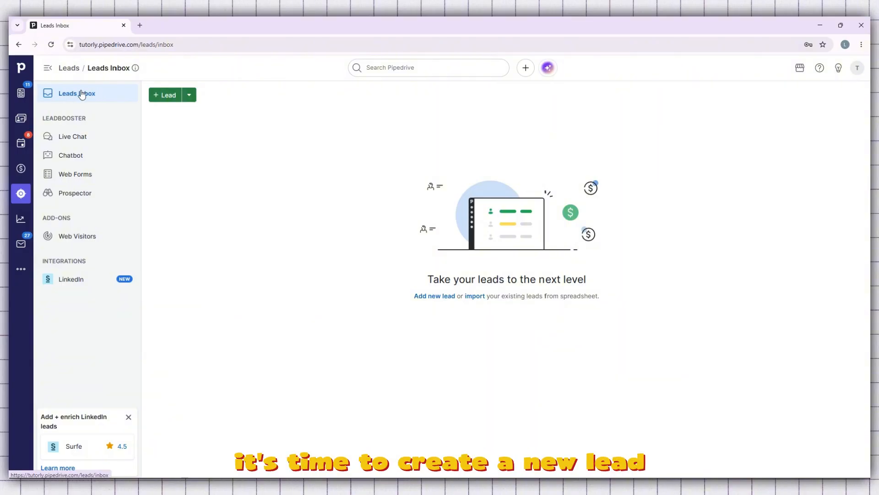
{"action": "left_click", "coordinate": [170, 96]}
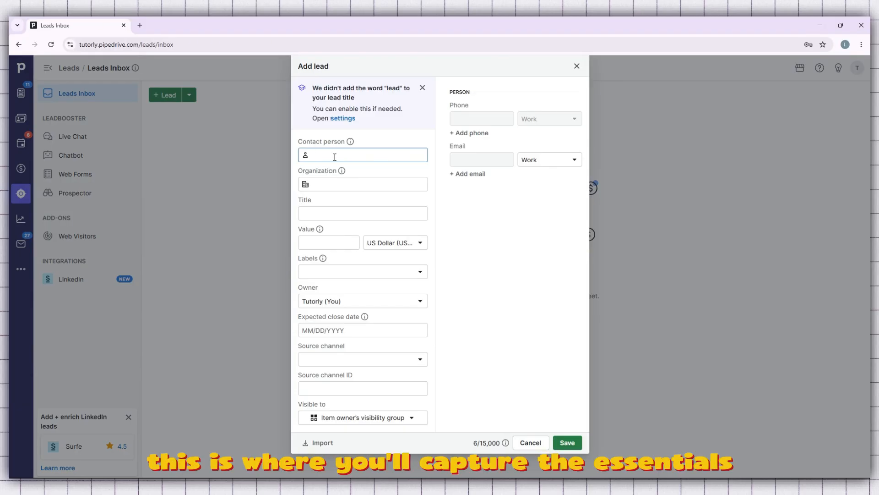
- Search the existing contacts for "Admin" and choose the matching person as the lead's contact person
{"action": "type", "text": "Admin"}
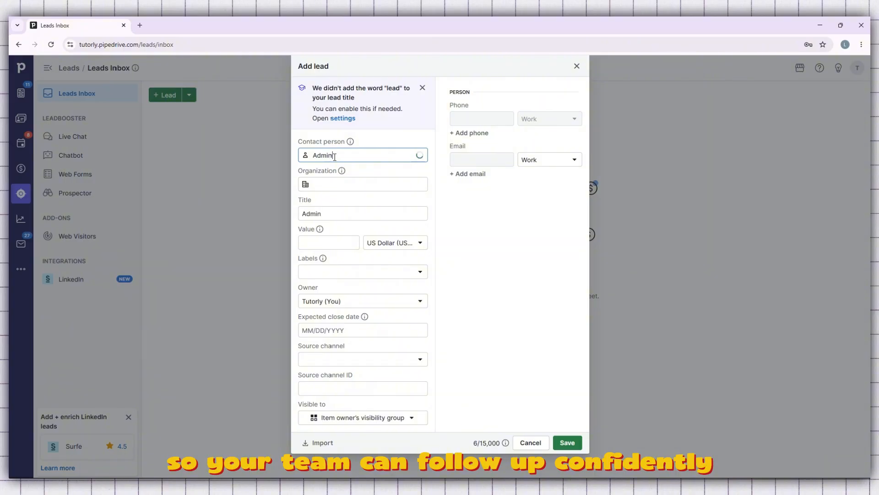
{"action": "left_click", "coordinate": [337, 184]}
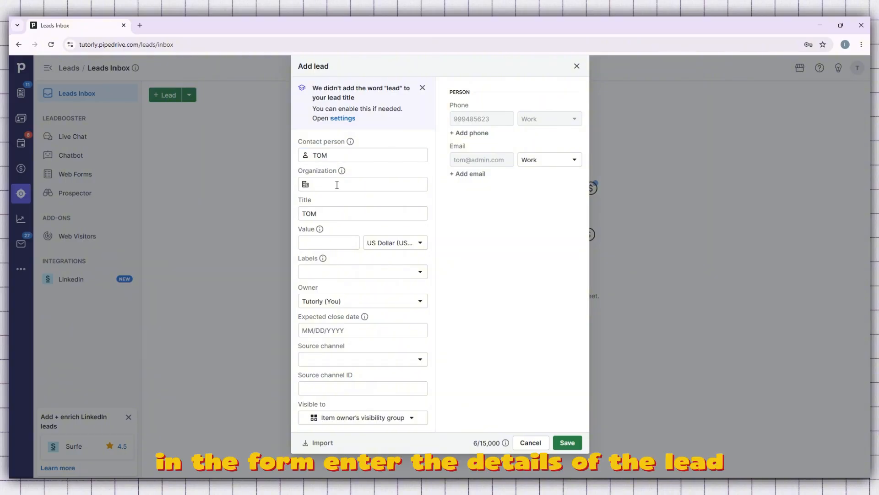
{"action": "left_click", "coordinate": [347, 159]}
{"action": "double_click", "coordinate": [348, 157]}
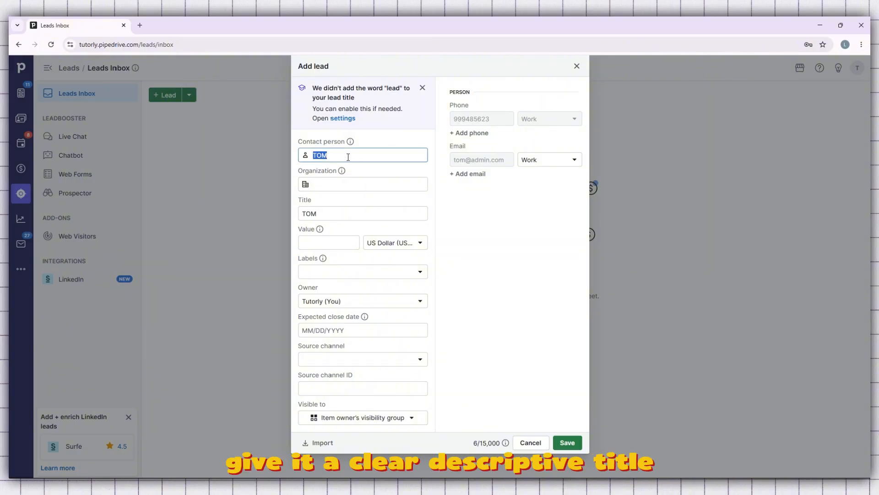
- Enter Admin Ads as a new organization for the lead, using the same text as the lead title
{"action": "left_click", "coordinate": [337, 186]}
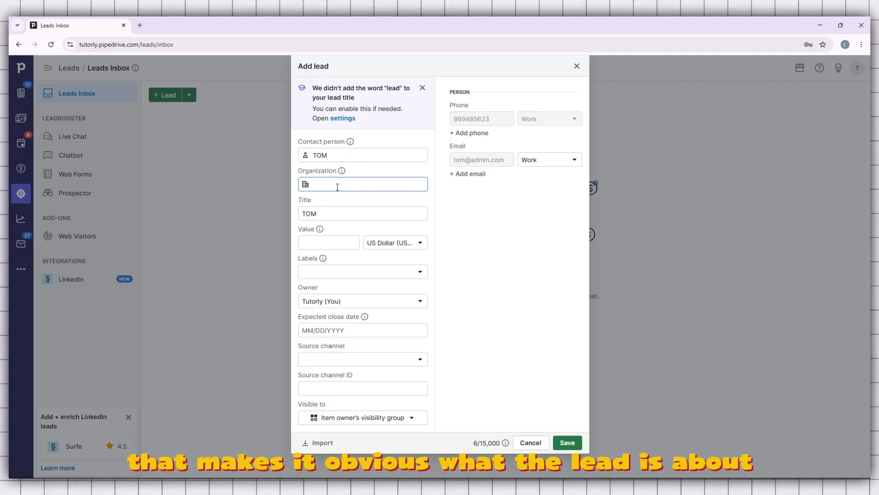
{"action": "type", "text": "Ad"}
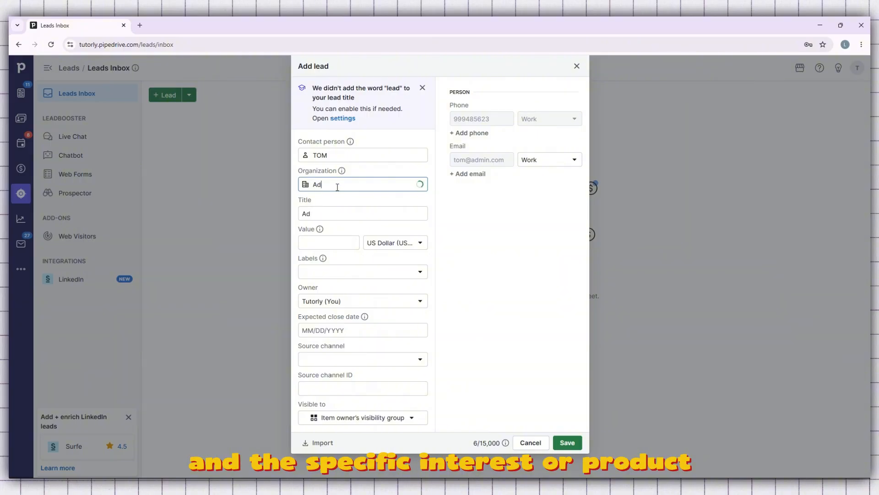
{"action": "type", "text": "min Ad"}
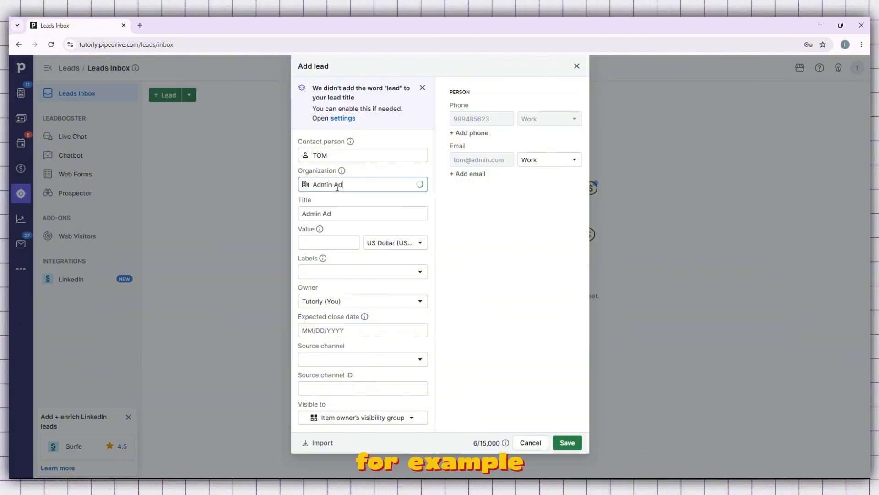
{"action": "type", "text": "s"}
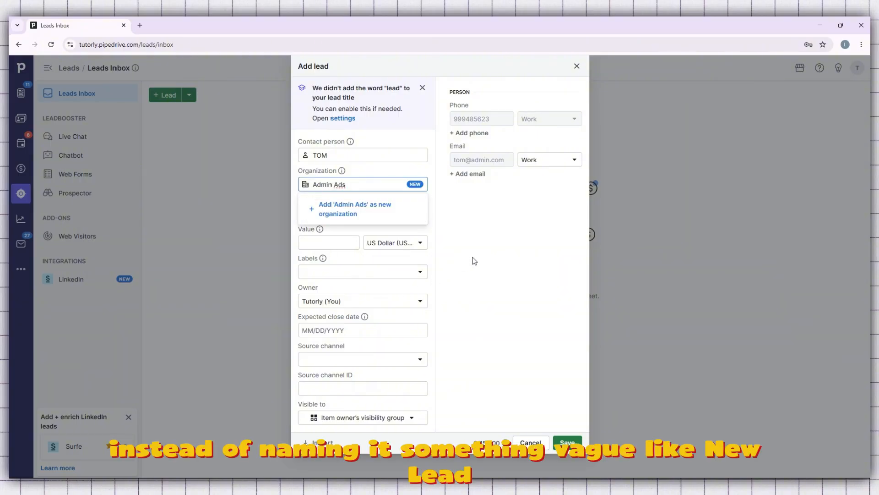
{"action": "left_click", "coordinate": [478, 259]}
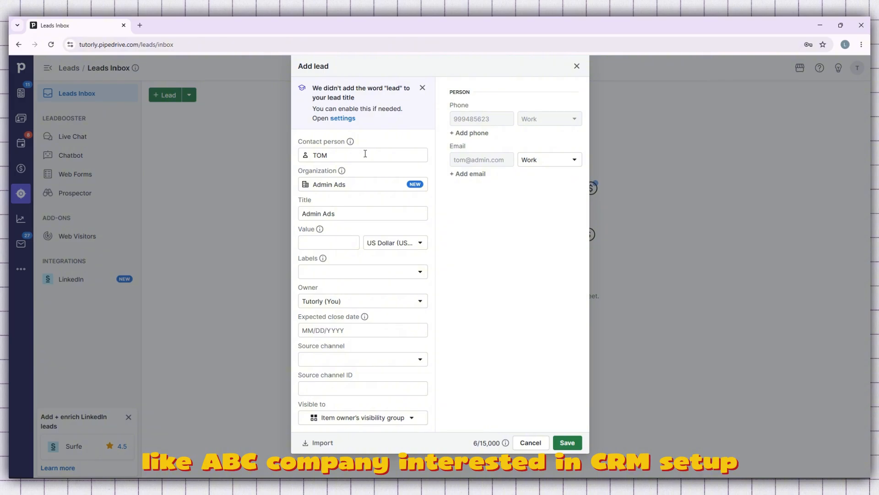
{"action": "left_click_drag", "start_coordinate": [347, 184], "coordinate": [306, 185]}
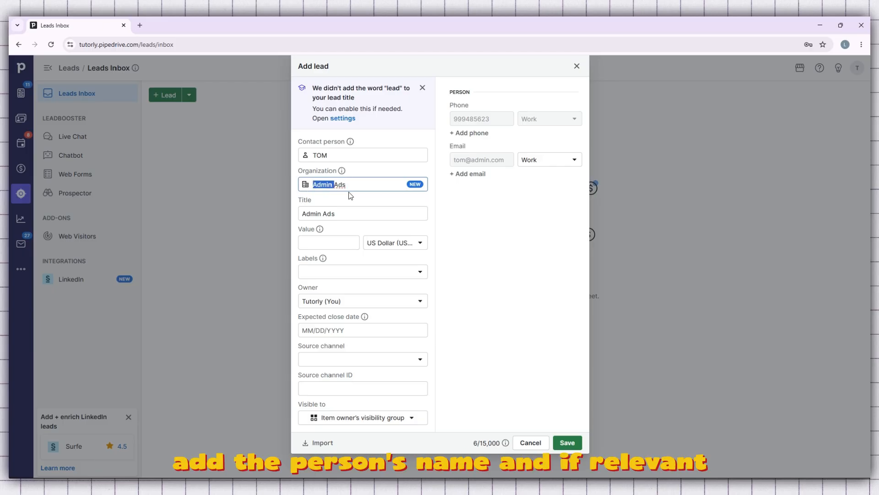
{"action": "left_click", "coordinate": [348, 217]}
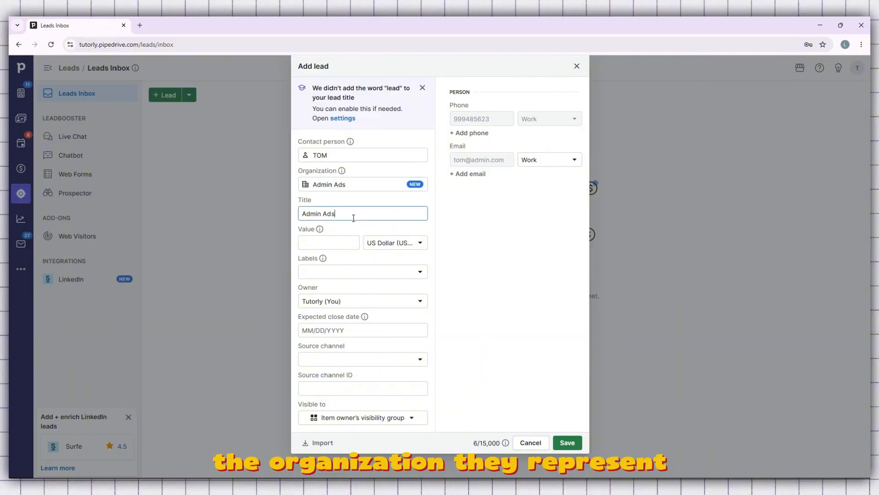
- Set the lead's value to 10000 US dollars and assign it the label Chaud
{"action": "left_click", "coordinate": [321, 243]}
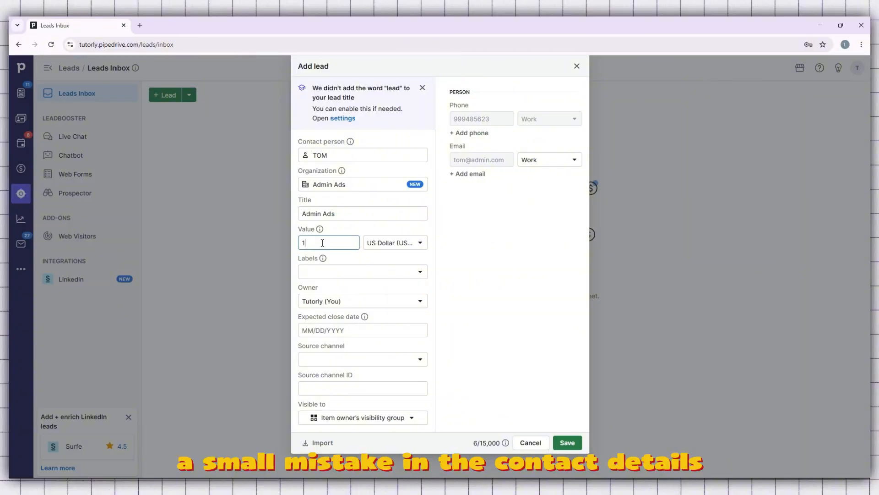
{"action": "type", "text": "0000"}
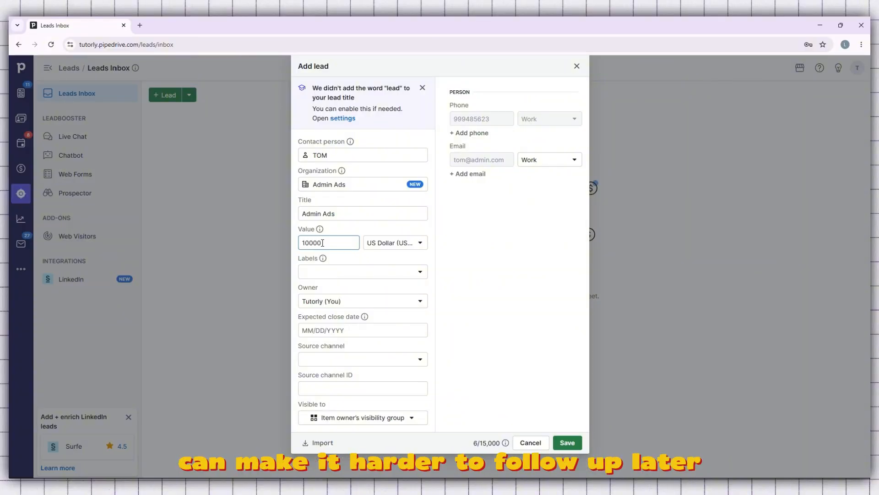
{"action": "left_click", "coordinate": [346, 274]}
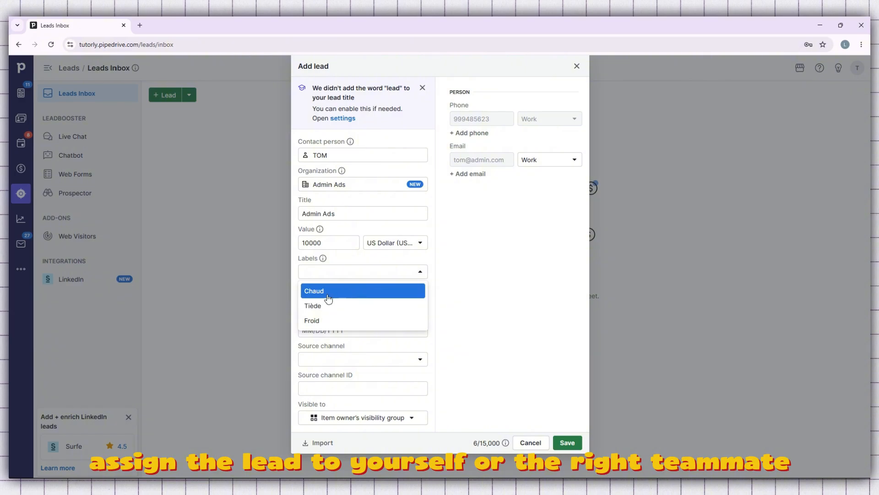
{"action": "left_click", "coordinate": [325, 293]}
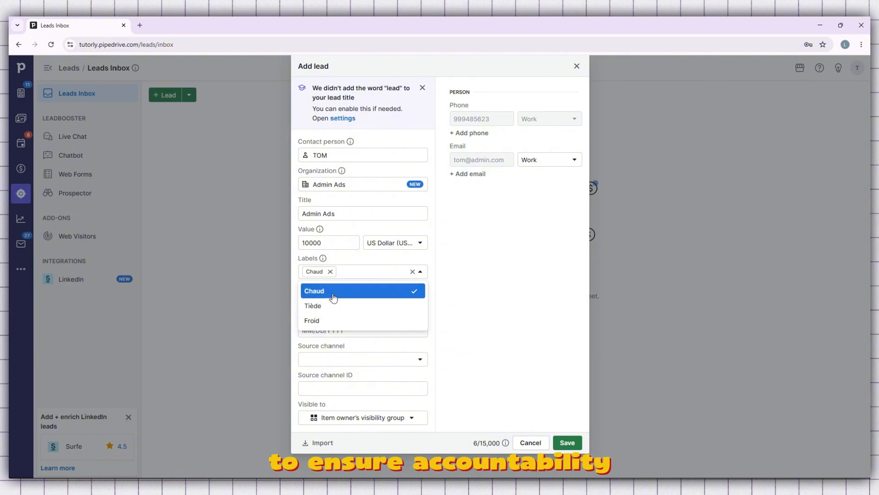
{"action": "left_click", "coordinate": [460, 283]}
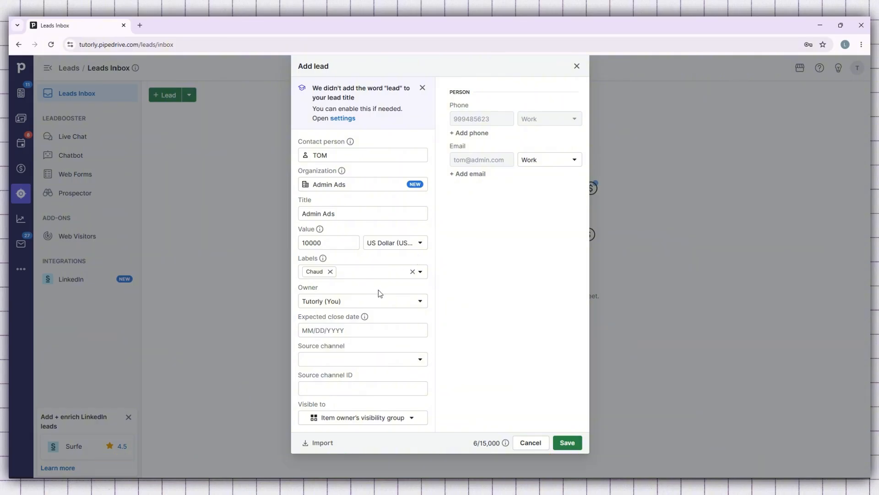
{"action": "left_click", "coordinate": [342, 330]}
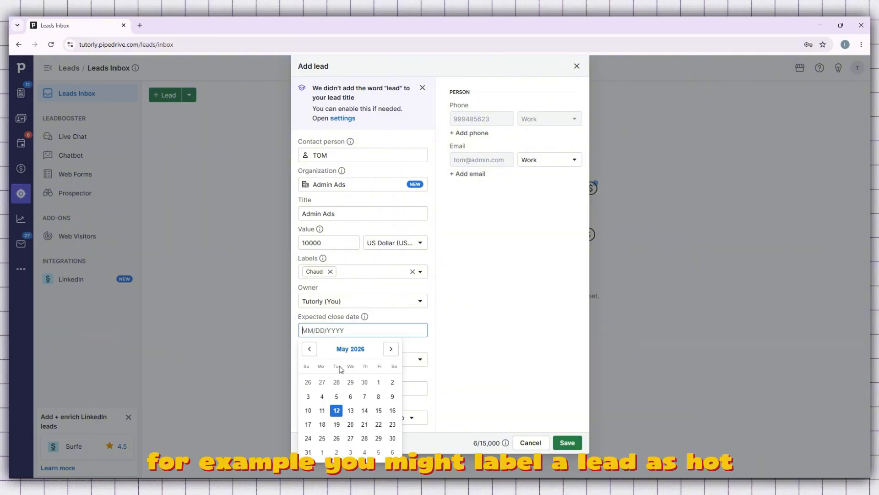
{"action": "left_click", "coordinate": [310, 350]}
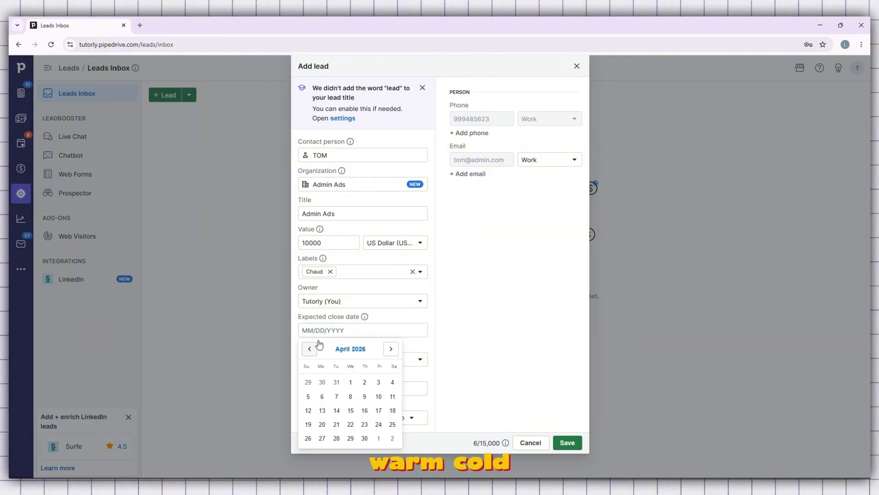
{"action": "left_click", "coordinate": [447, 300]}
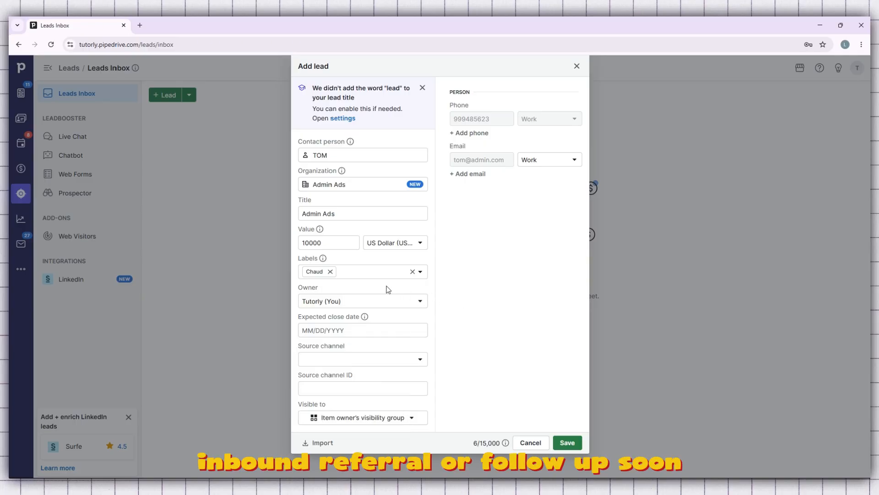
{"action": "left_click", "coordinate": [365, 274]}
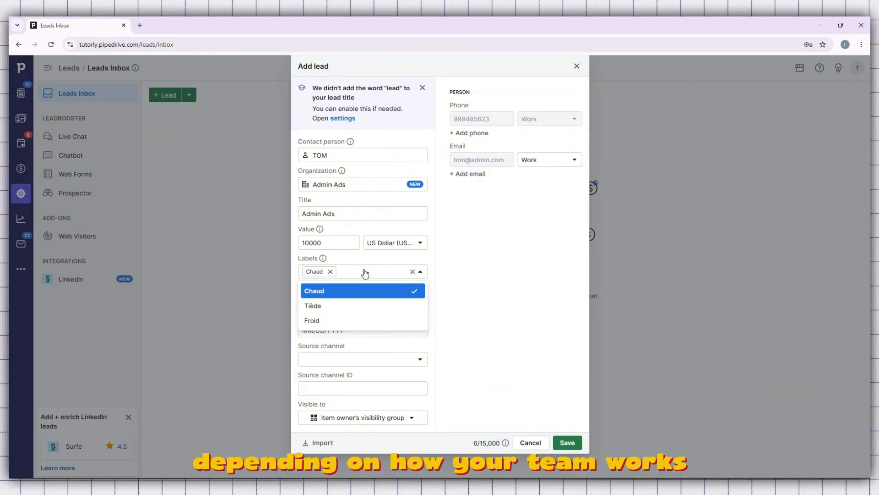
{"action": "left_click", "coordinate": [365, 274]}
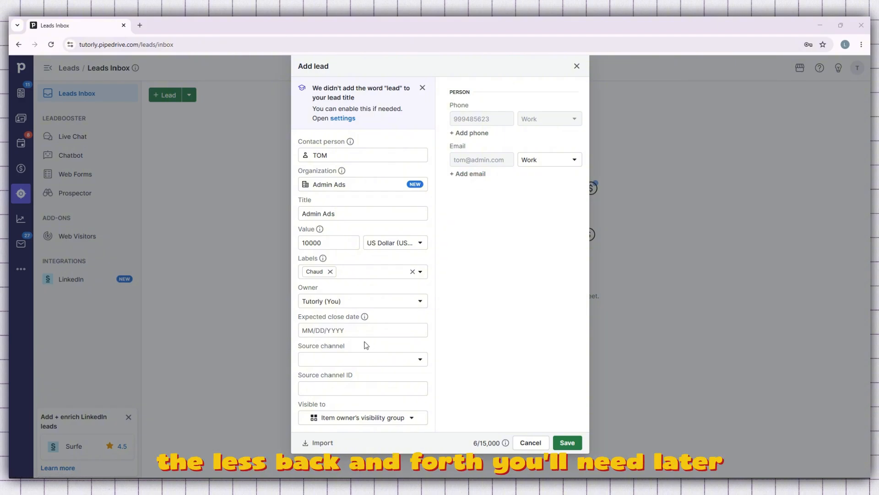
- Set the lead's expected close date to 05/30/2026
{"action": "left_click", "coordinate": [343, 332]}
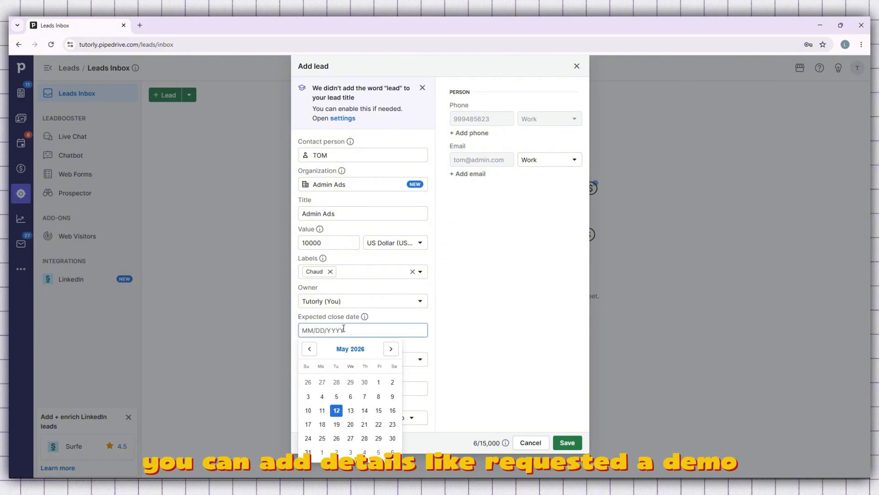
{"action": "left_click", "coordinate": [309, 350]}
{"action": "left_click", "coordinate": [308, 350]}
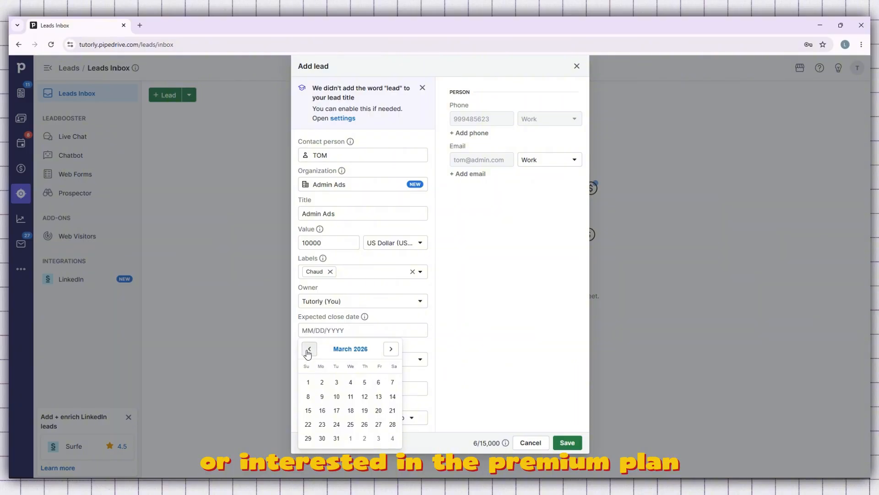
{"action": "left_click", "coordinate": [308, 352]}
{"action": "left_click", "coordinate": [391, 350]}
{"action": "left_click", "coordinate": [390, 351]}
{"action": "left_click", "coordinate": [391, 350]}
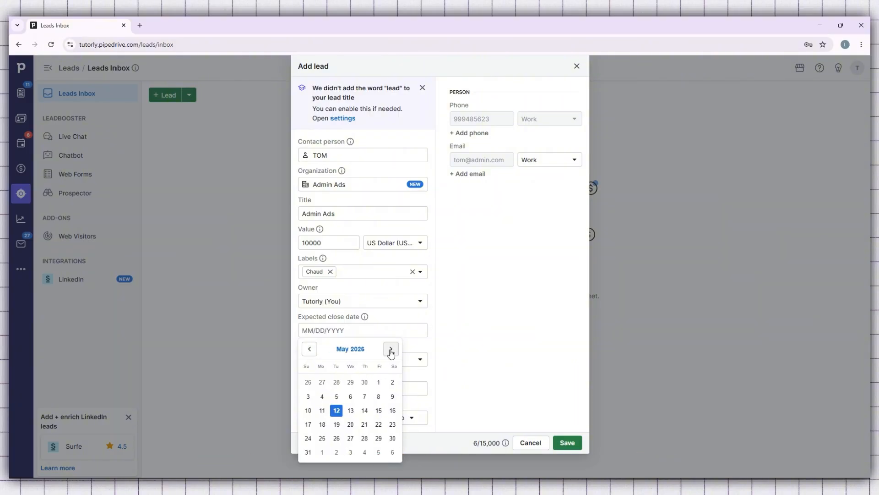
{"action": "left_click", "coordinate": [391, 350]}
{"action": "left_click", "coordinate": [309, 349]}
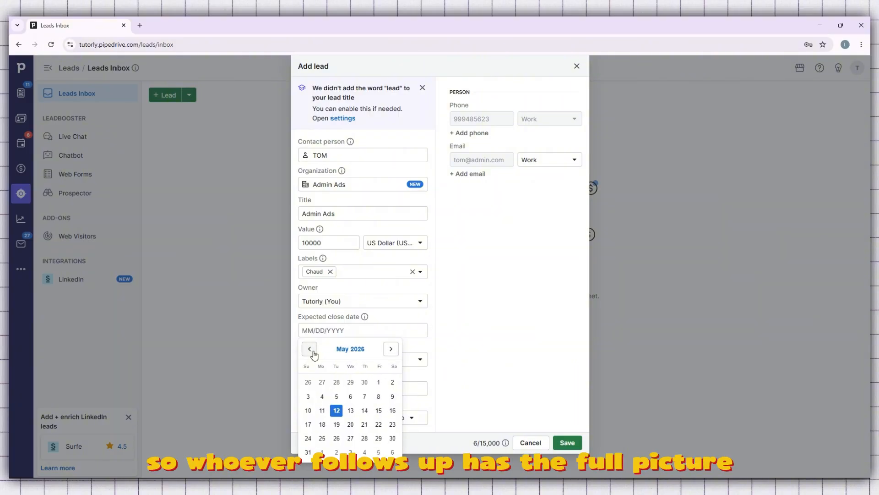
{"action": "left_click", "coordinate": [393, 439]}
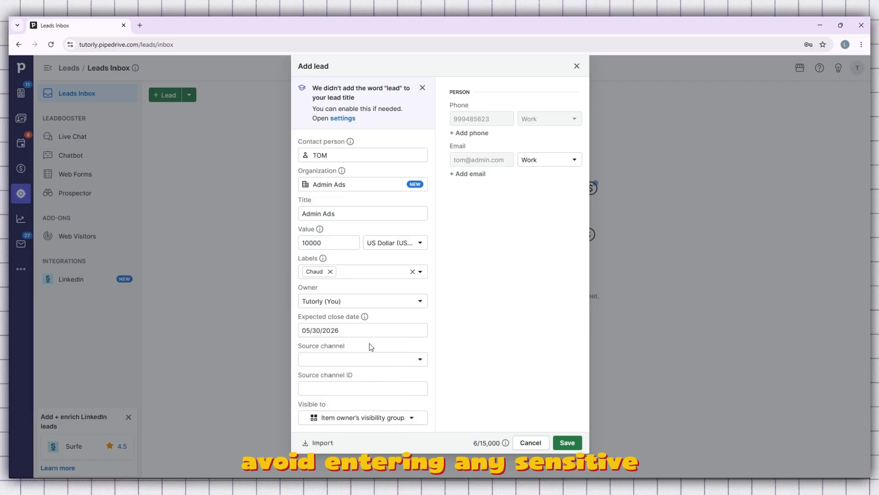
- Choose Prospector as the lead's source channel and save the lead
{"action": "left_click", "coordinate": [363, 365]}
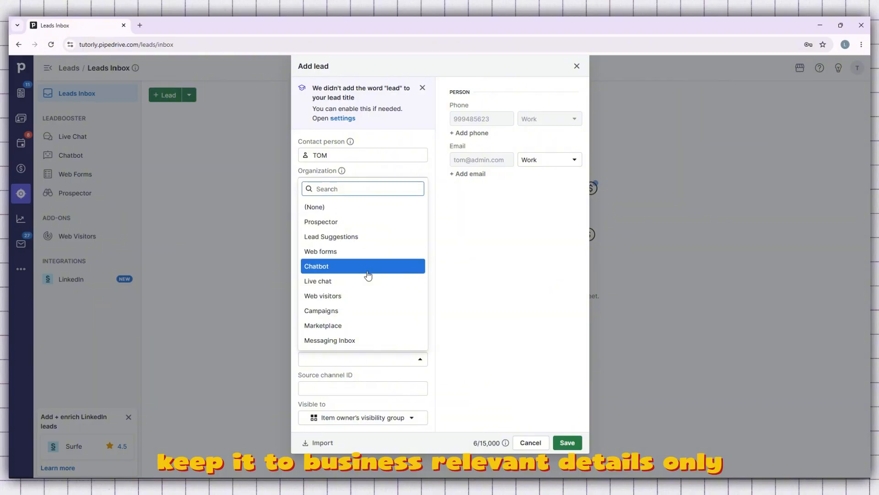
{"action": "left_click", "coordinate": [366, 222]}
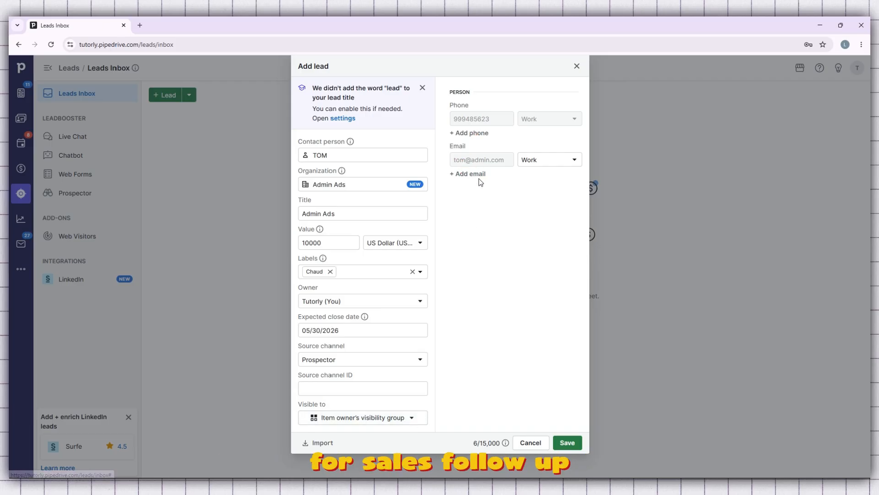
{"action": "left_click", "coordinate": [568, 442]}
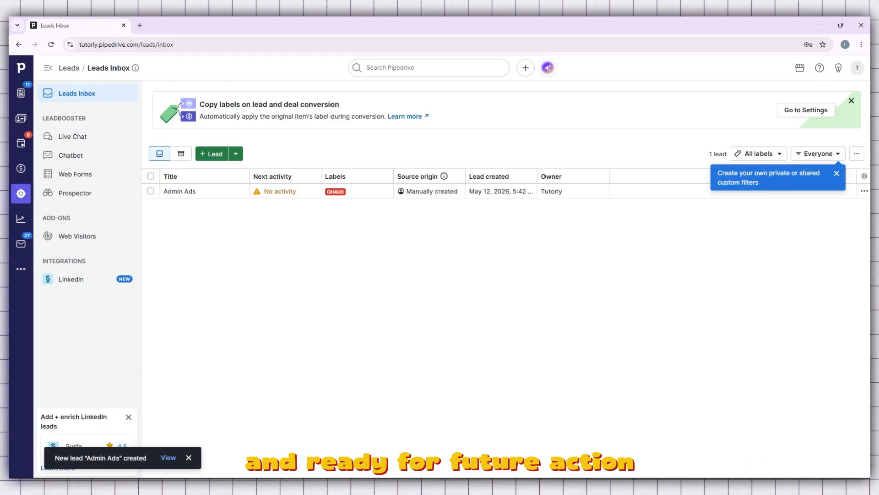
- Open the Admin Ads lead from the inbox, review its details, person, organization and email BCC sections, and close it
{"action": "left_click", "coordinate": [836, 174]}
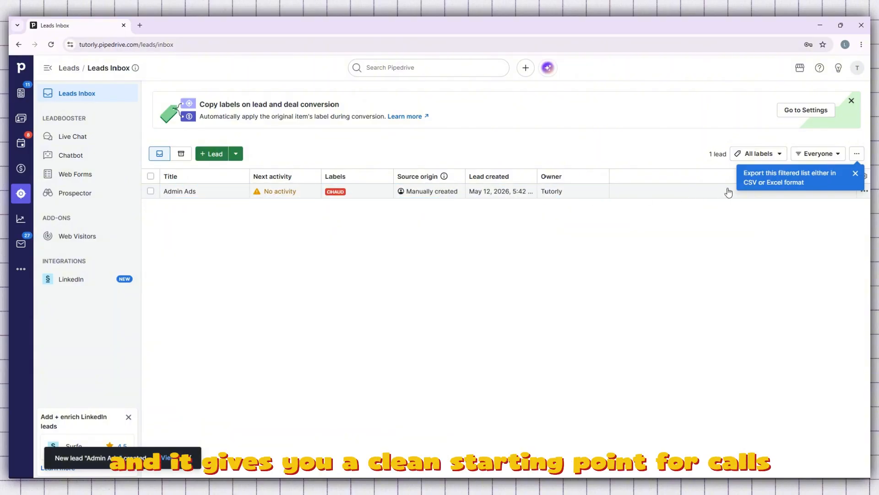
{"action": "left_click", "coordinate": [857, 153]}
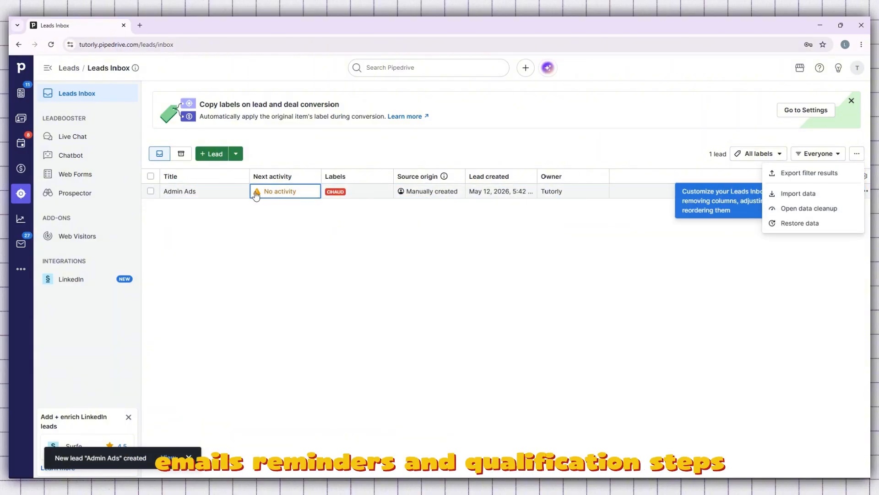
{"action": "left_click", "coordinate": [218, 197]}
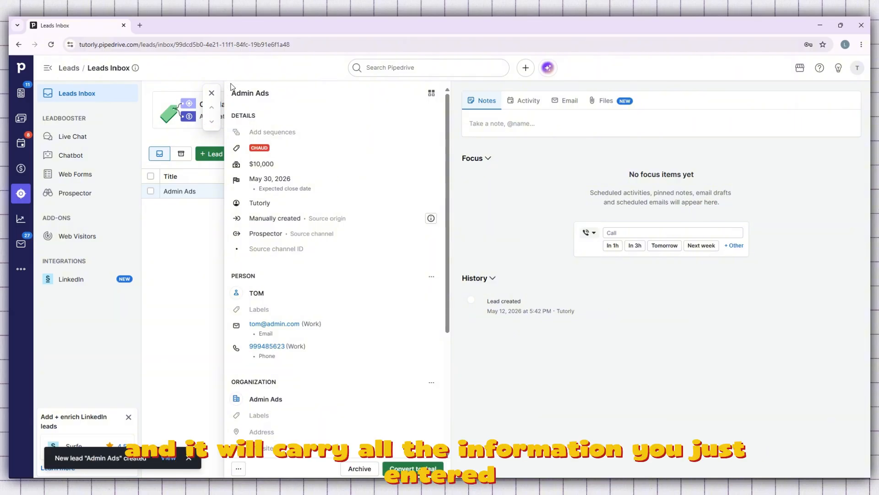
{"action": "scroll", "coordinate": [280, 165], "scroll_direction": "down", "scroll_amount": 3}
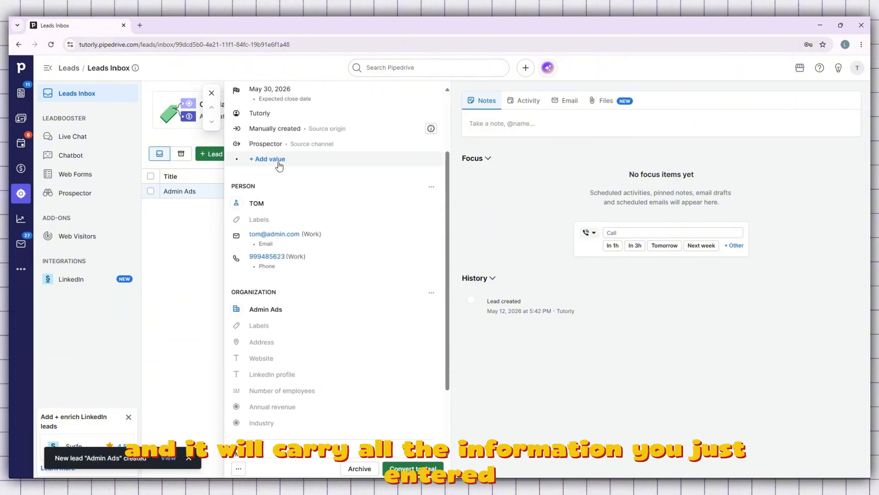
{"action": "scroll", "coordinate": [320, 174], "scroll_direction": "down", "scroll_amount": 1}
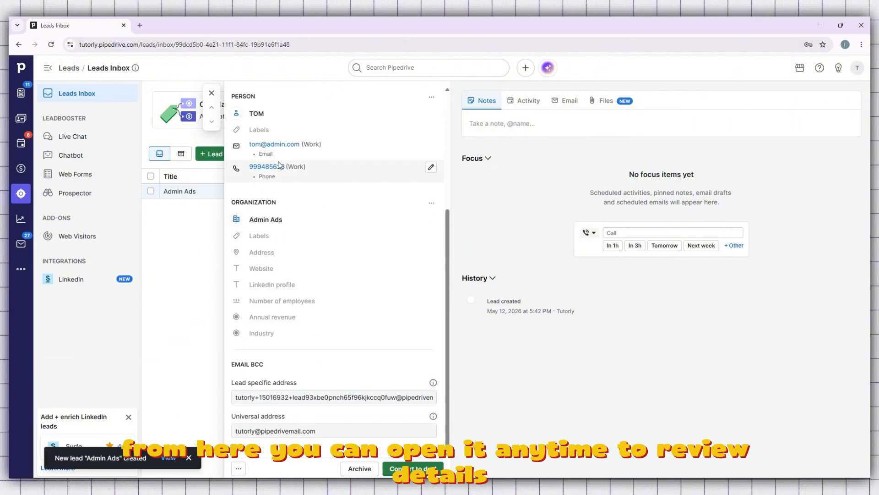
{"action": "scroll", "coordinate": [376, 201], "scroll_direction": "up", "scroll_amount": 4}
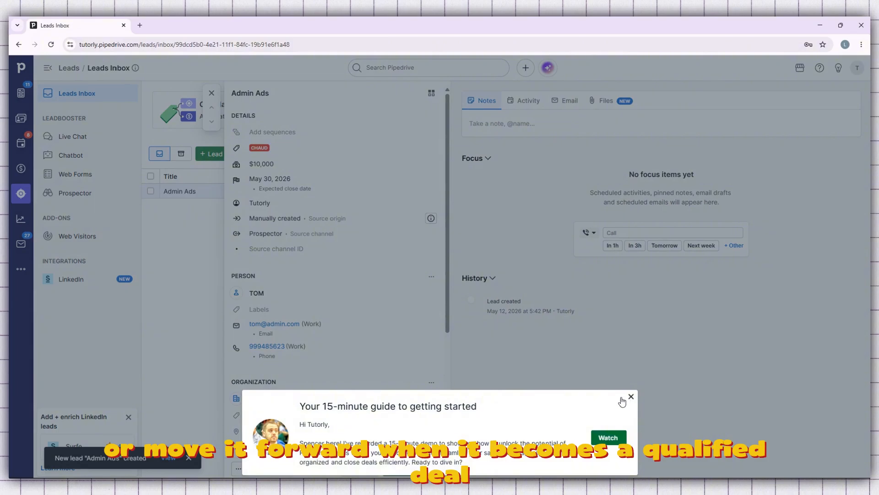
{"action": "left_click", "coordinate": [630, 397]}
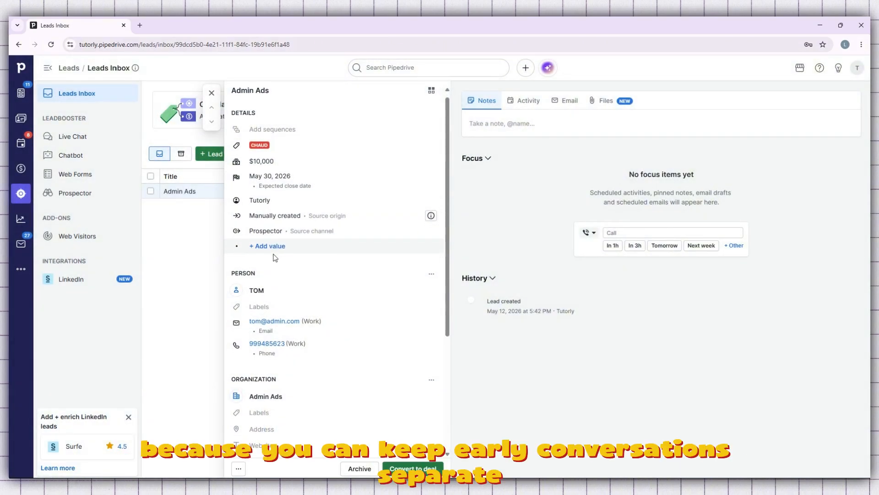
{"action": "scroll", "coordinate": [273, 254], "scroll_direction": "down", "scroll_amount": 2}
{"action": "scroll", "coordinate": [274, 254], "scroll_direction": "down", "scroll_amount": 2}
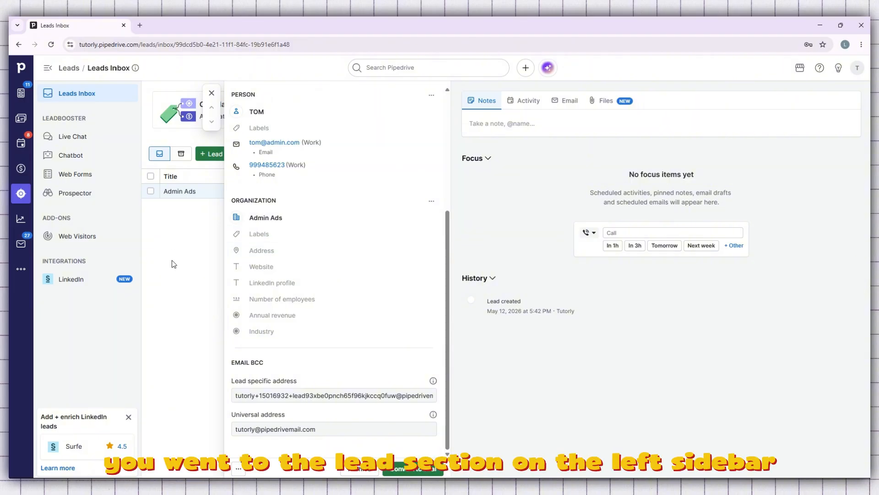
{"action": "left_click", "coordinate": [212, 93]}
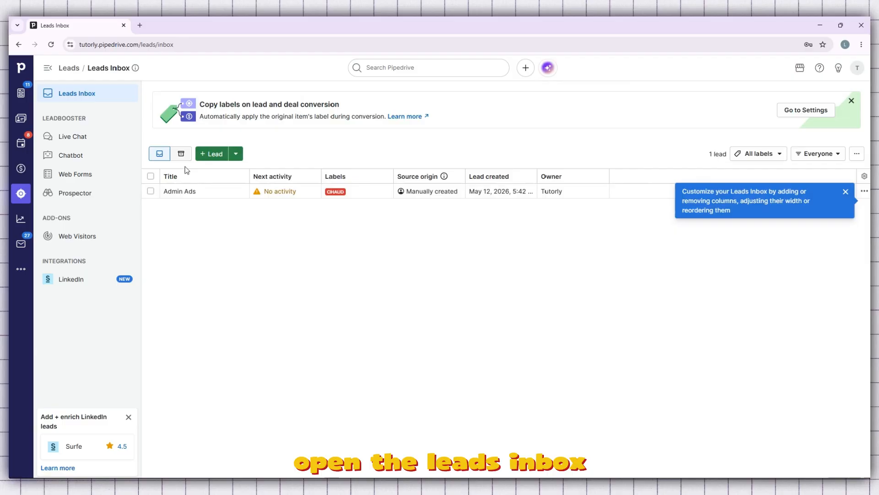
- Start another lead with the existing contact found by searching "to" as contact person, and enter "leads" as the organization
{"action": "left_click", "coordinate": [845, 191]}
{"action": "left_click", "coordinate": [215, 154]}
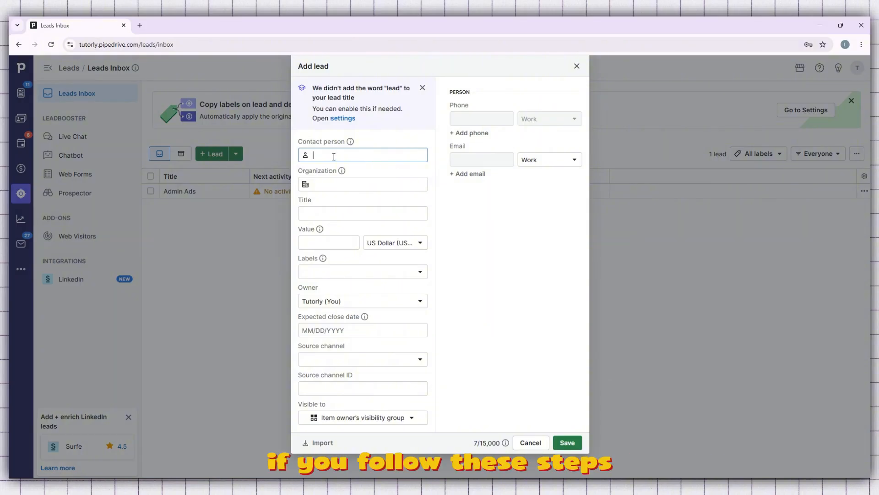
{"action": "type", "text": "to"}
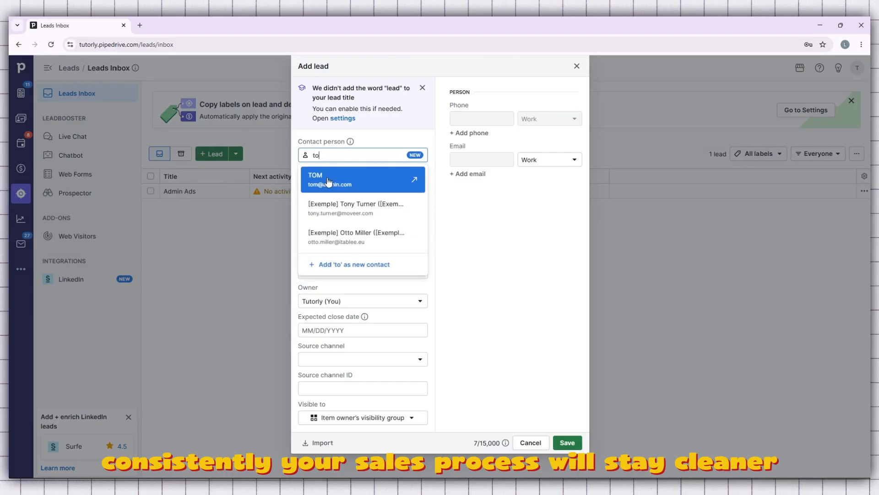
{"action": "left_click", "coordinate": [328, 178]}
{"action": "left_click", "coordinate": [326, 185]}
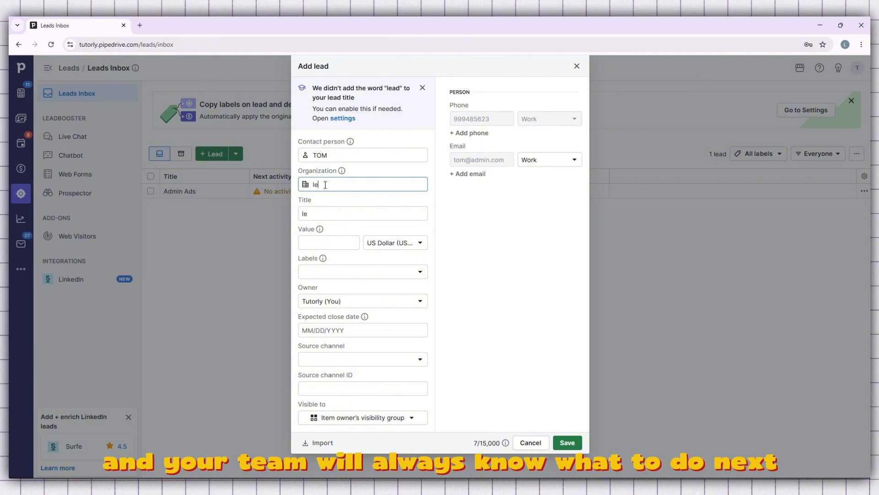
{"action": "type", "text": "leads"}
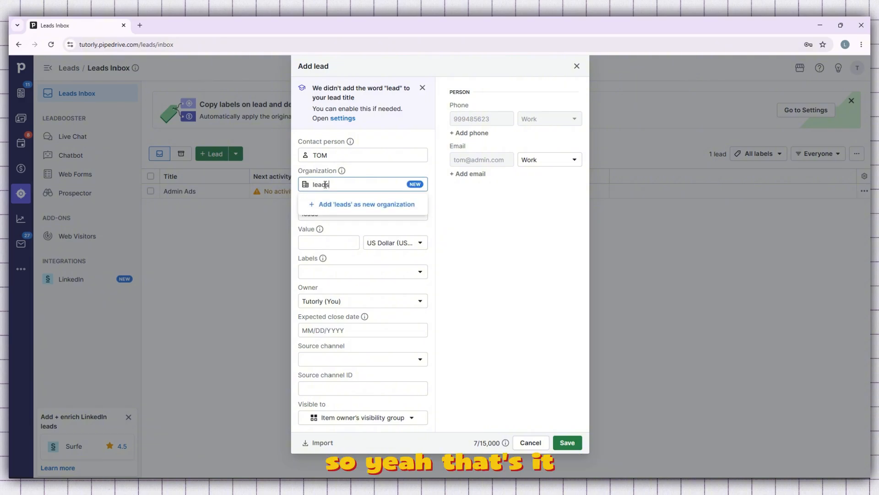